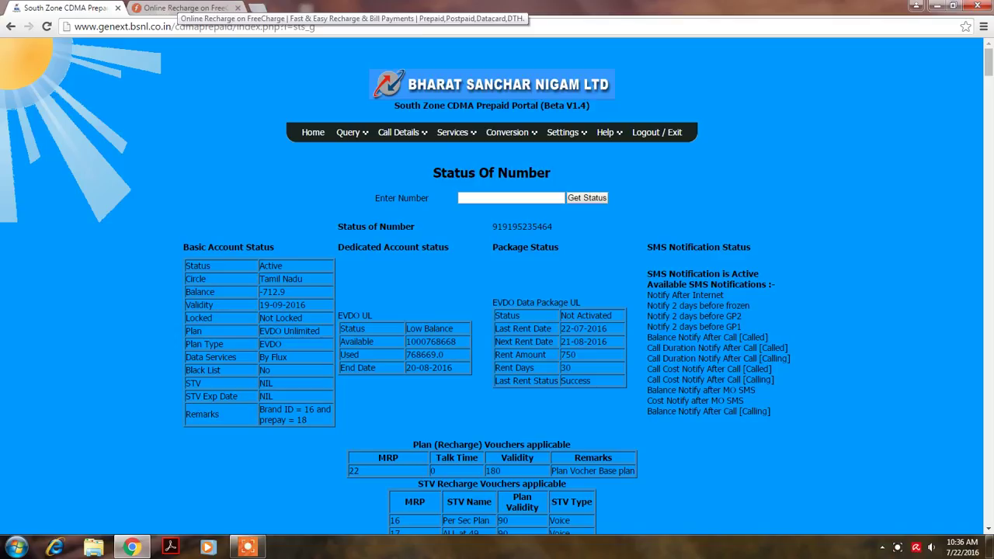
Check the BSNL account status tab, then settle on the FreeCharge prepaid recharge page
click(180, 8)
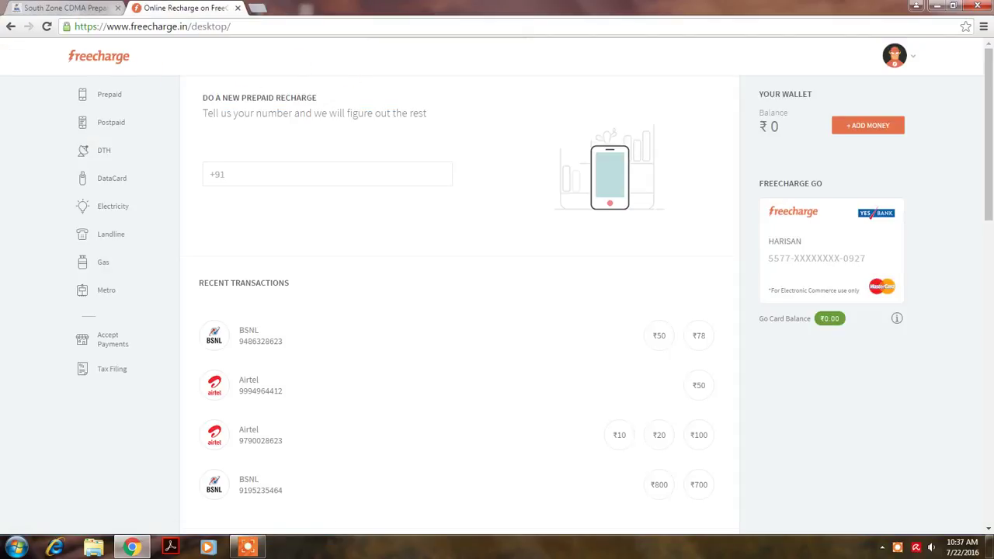
click(62, 8)
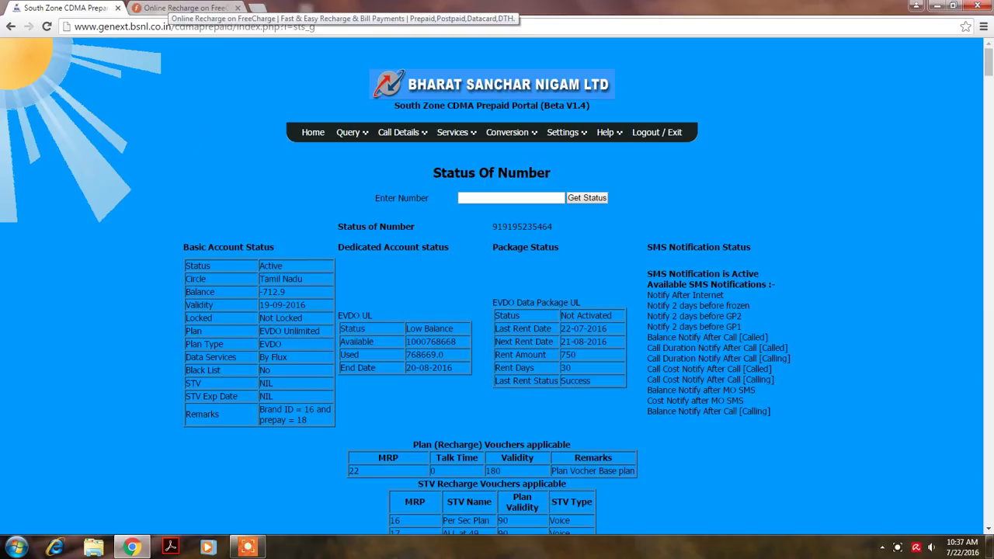
click(173, 9)
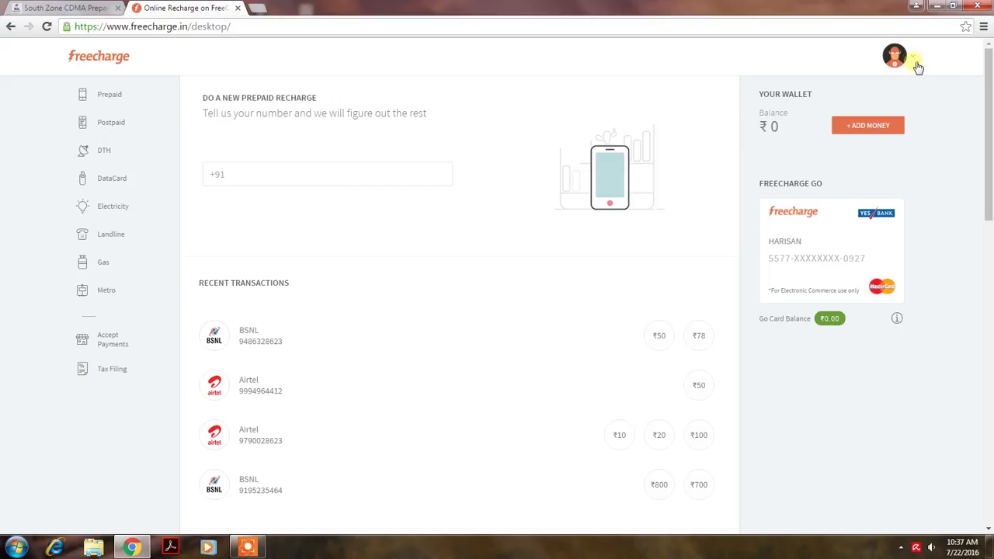
Look over the Recent Transactions list on FreeCharge, then return to the blank mobile number field
drag(915, 104, 881, 184)
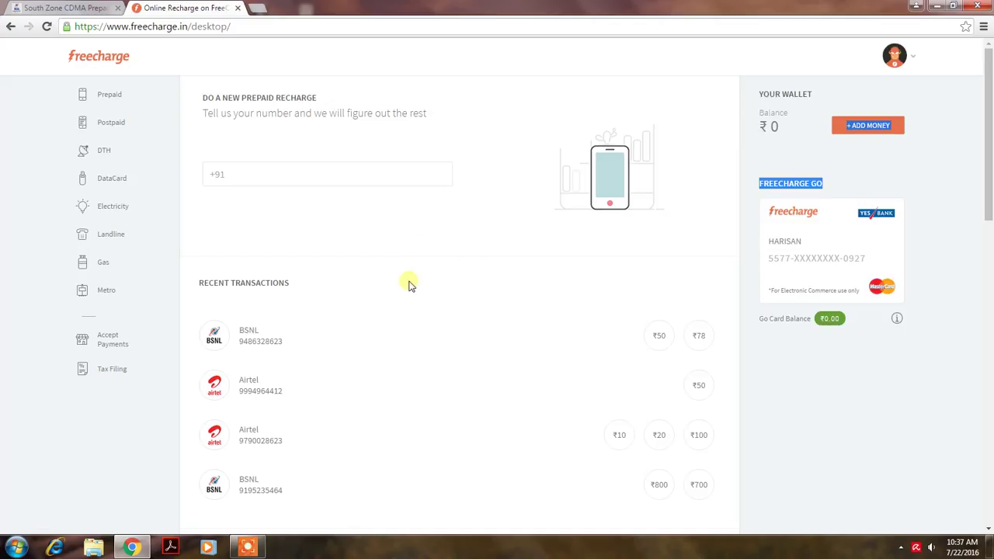
scroll(408, 285, down, 3)
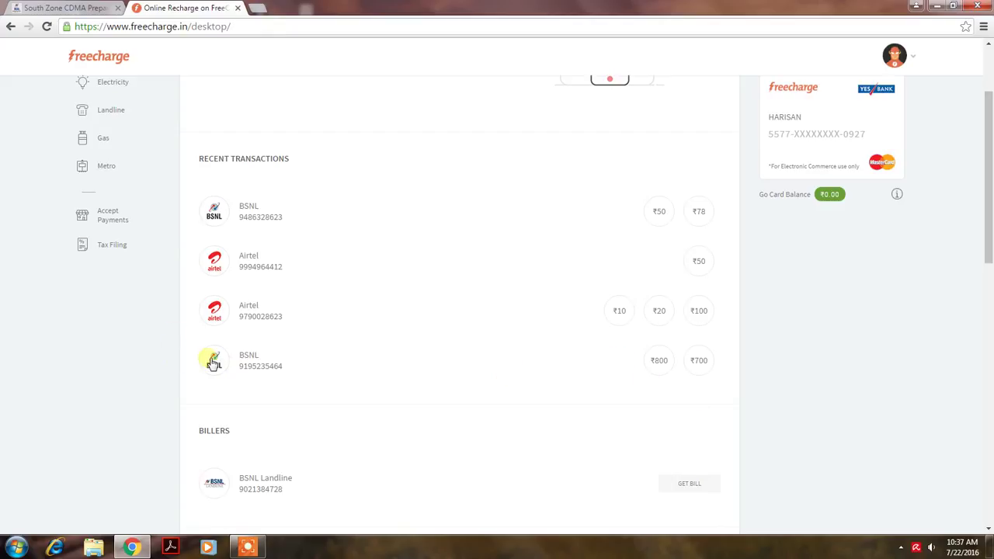
scroll(334, 170, up, 3)
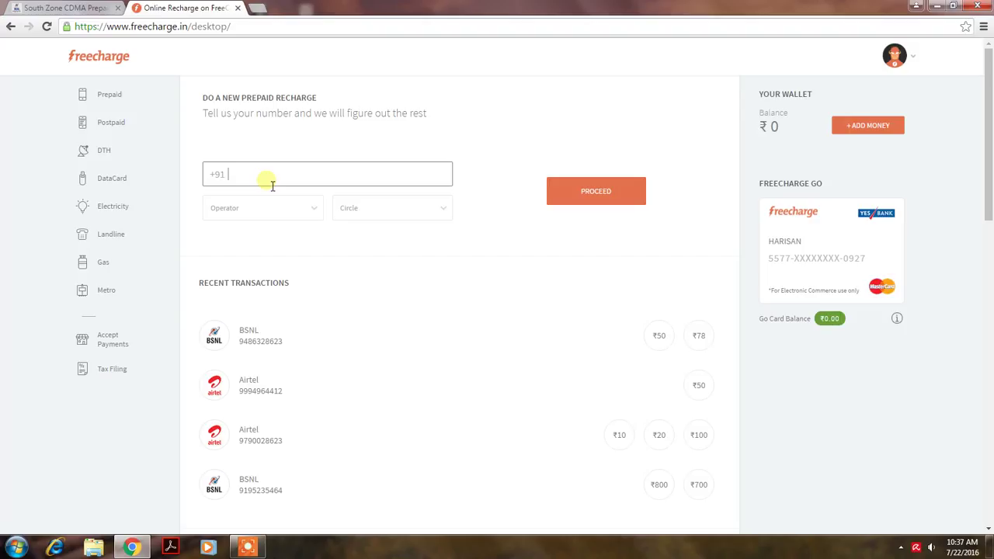
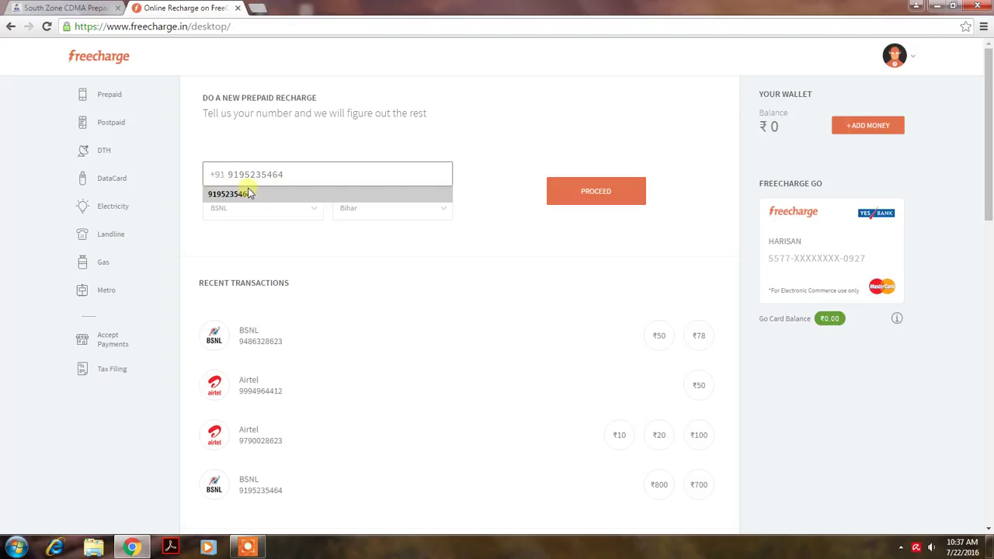
Fill in the saved BSNL mobile number with circle Tamil Nadu and proceed to amount selection
click(250, 193)
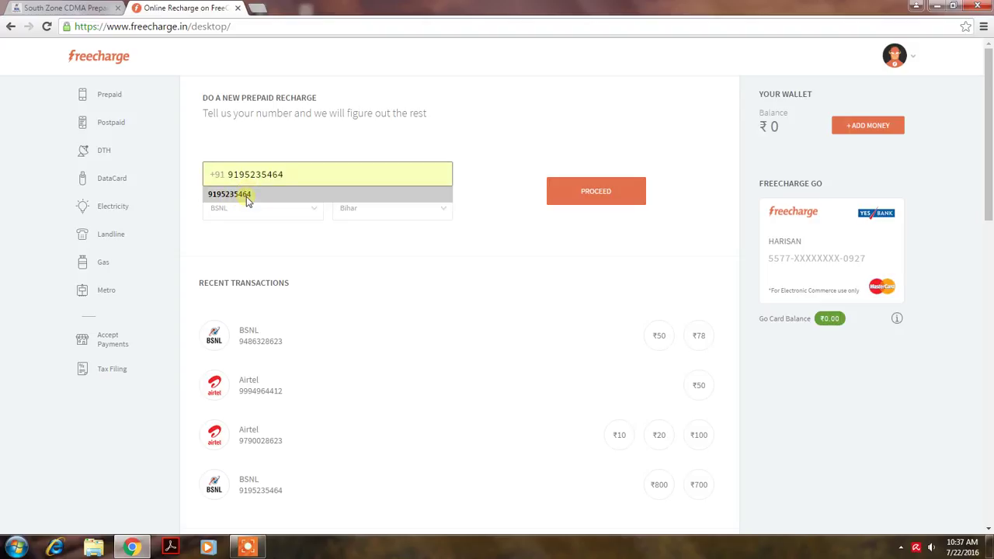
click(246, 197)
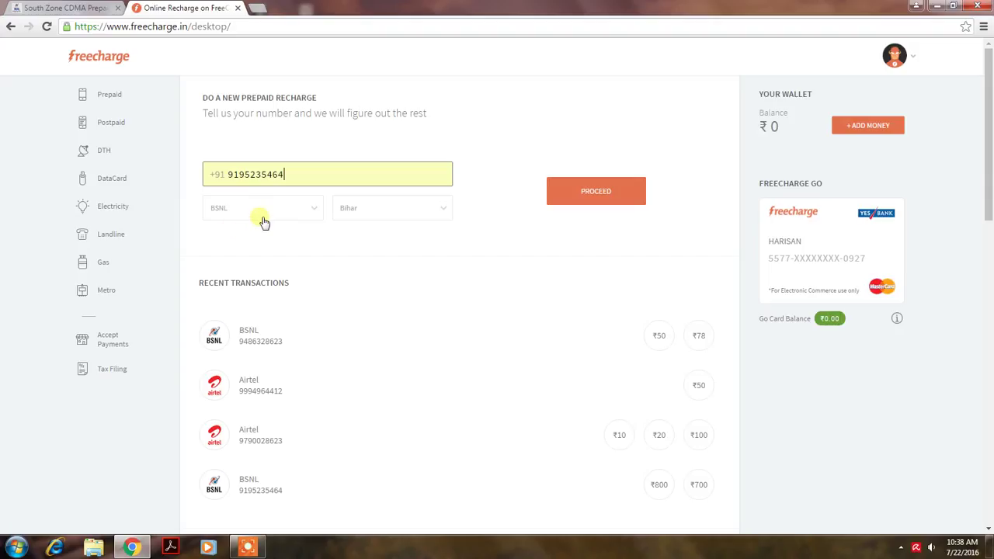
click(361, 212)
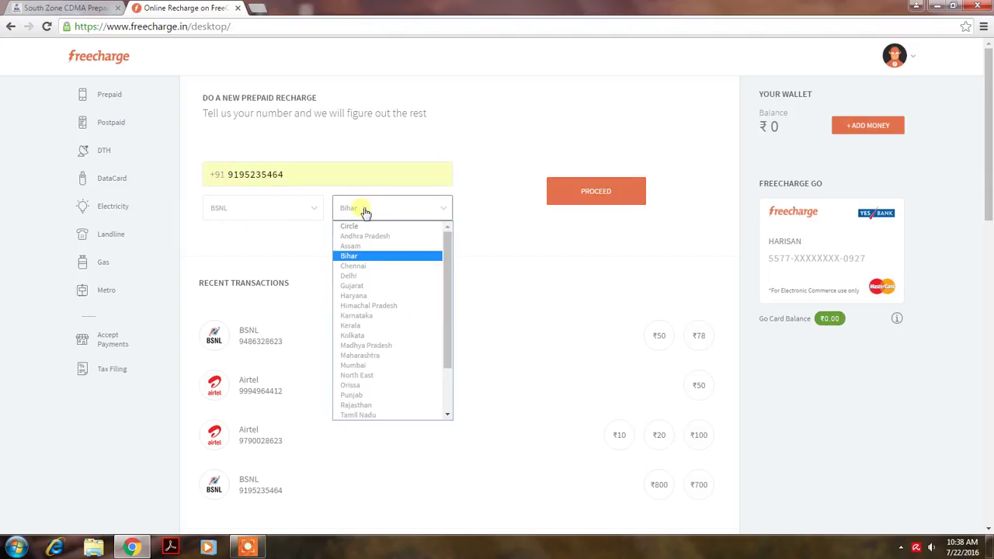
click(365, 413)
click(612, 197)
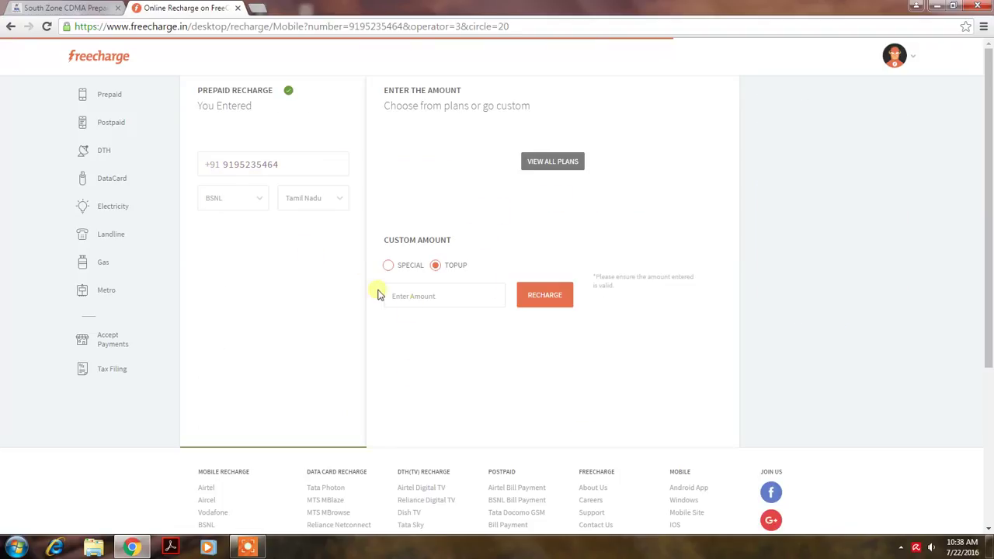
Enter a custom ₹800 TOPUP amount and submit the recharge
click(472, 297)
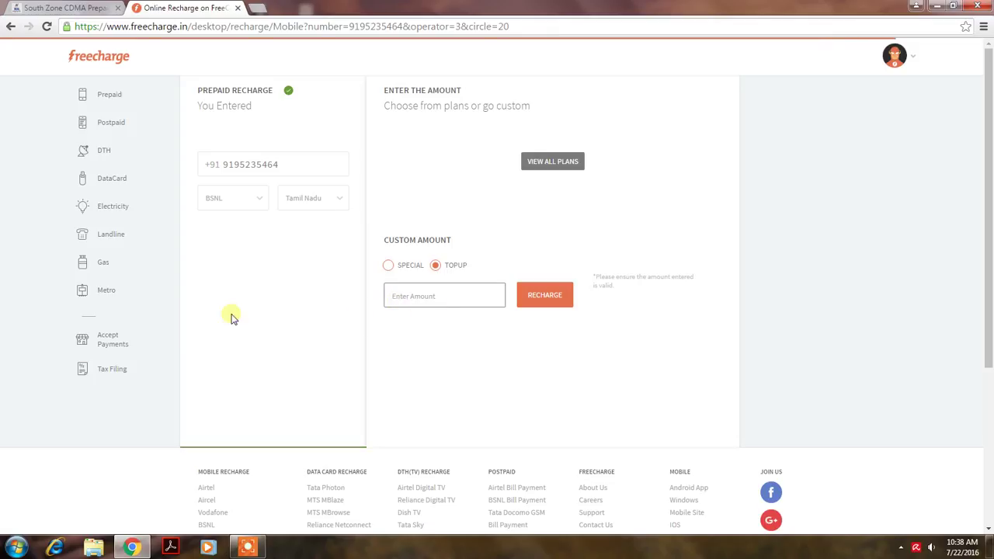
click(306, 267)
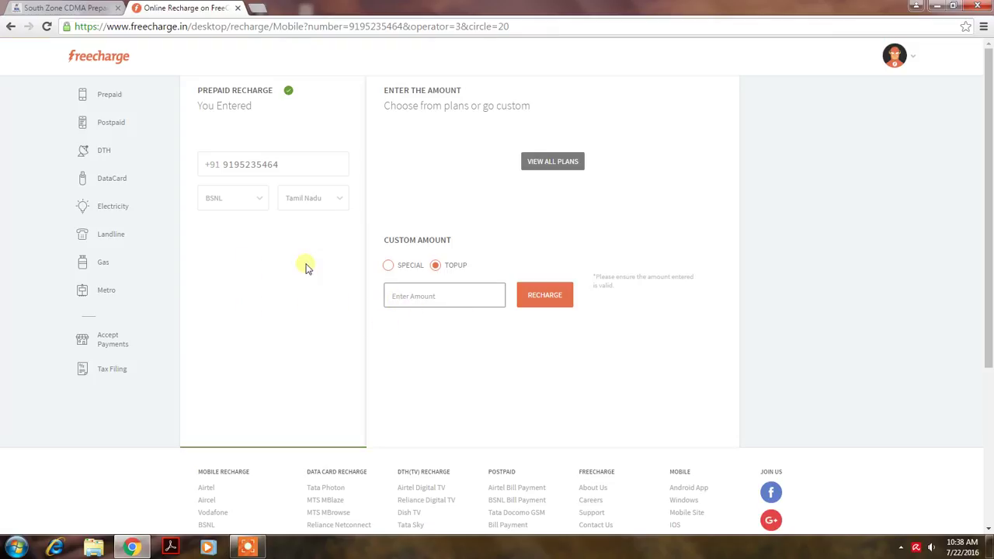
click(432, 305)
text(800)
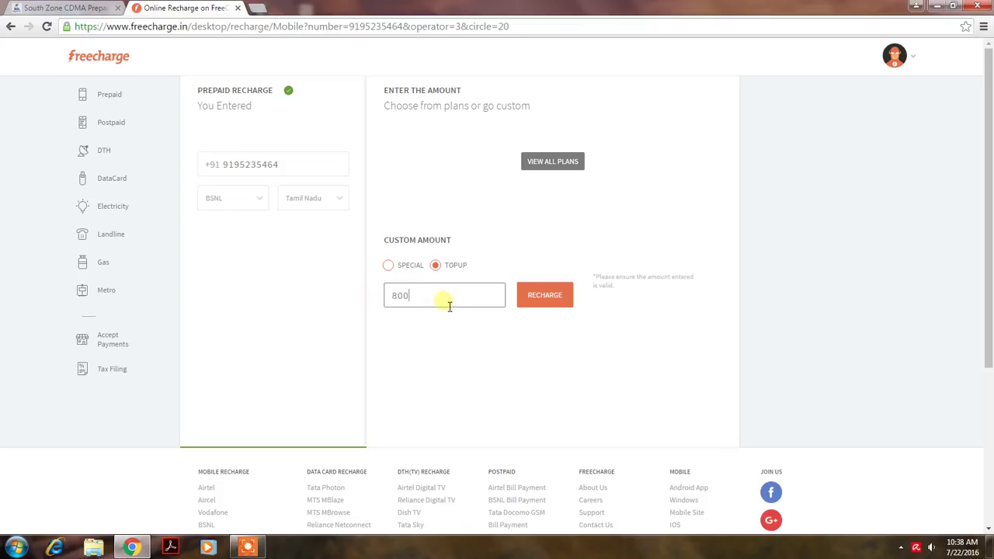
click(542, 300)
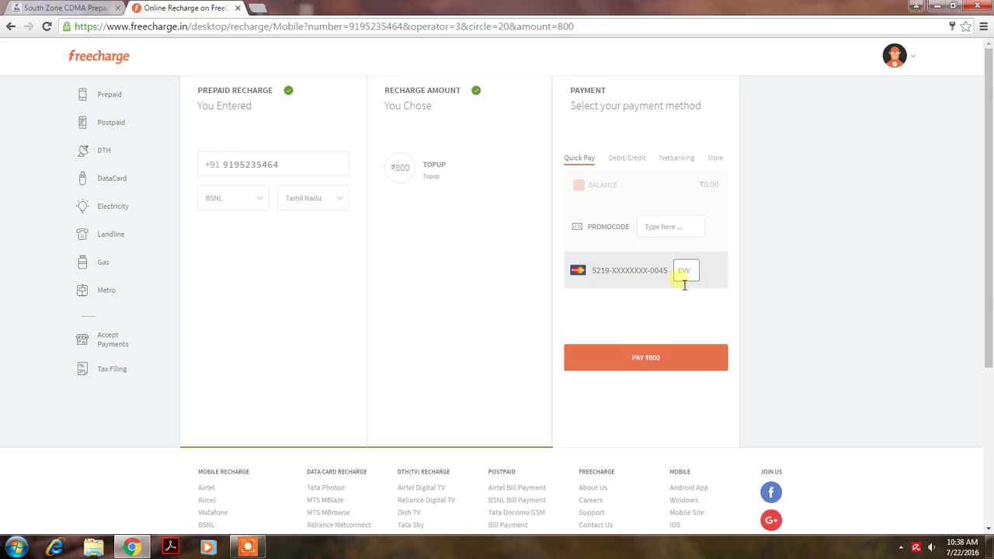
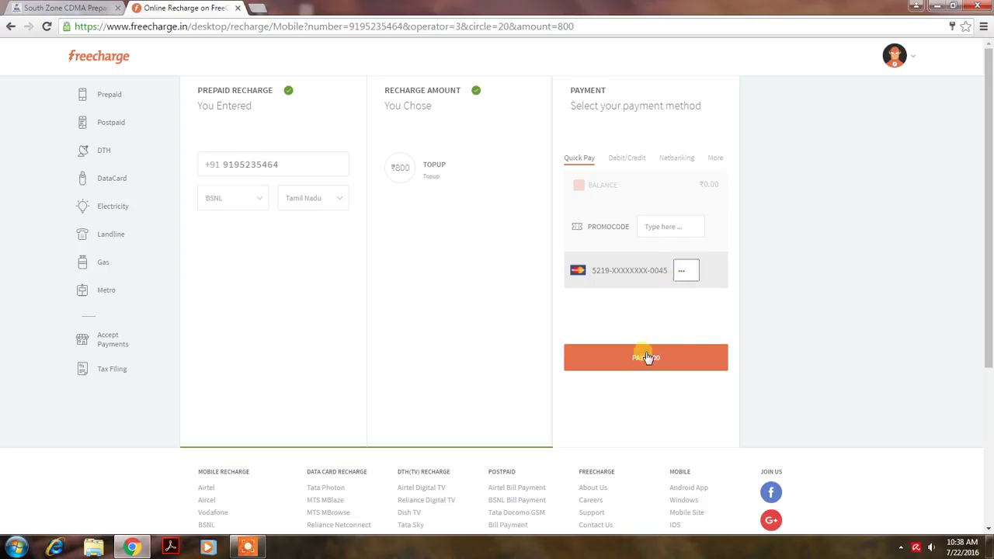
Enter the saved card's CVV under Quick Pay and pay ₹800
click(648, 359)
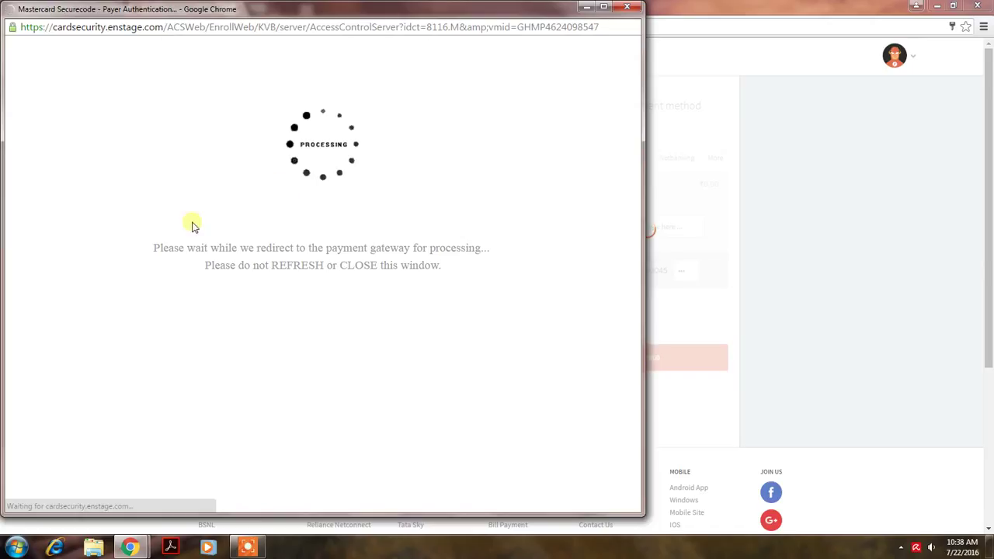
Enter the MasterCard SecureCode password and submit it to authorise the ₹800 charge
click(334, 221)
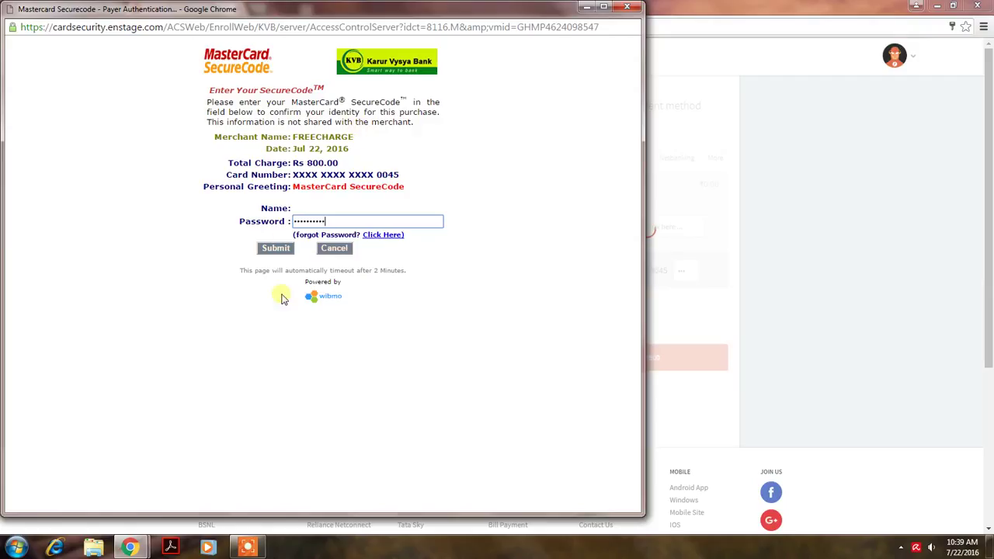
click(280, 250)
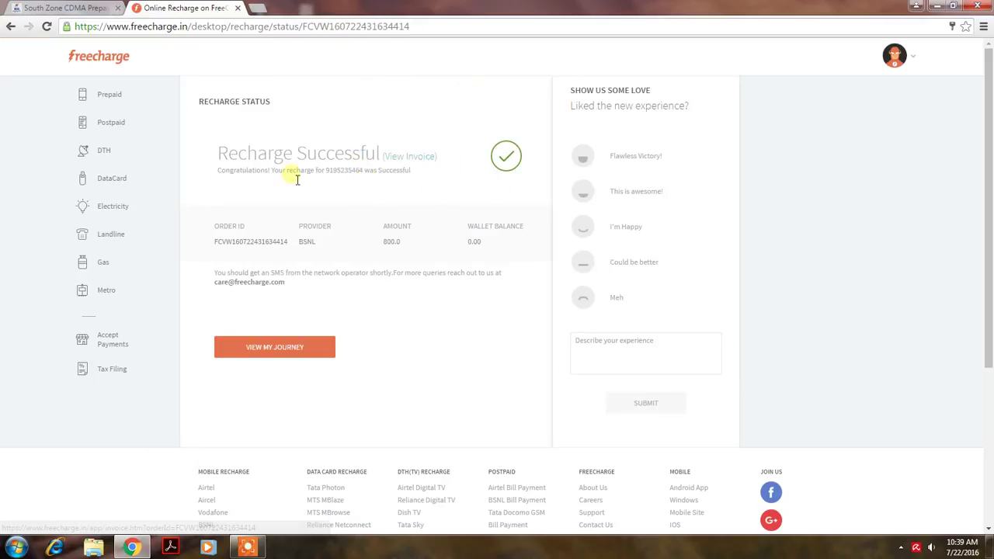
Switch to the South Zone CDMA Prepaid tab, still showing the -712.9 balance
click(70, 7)
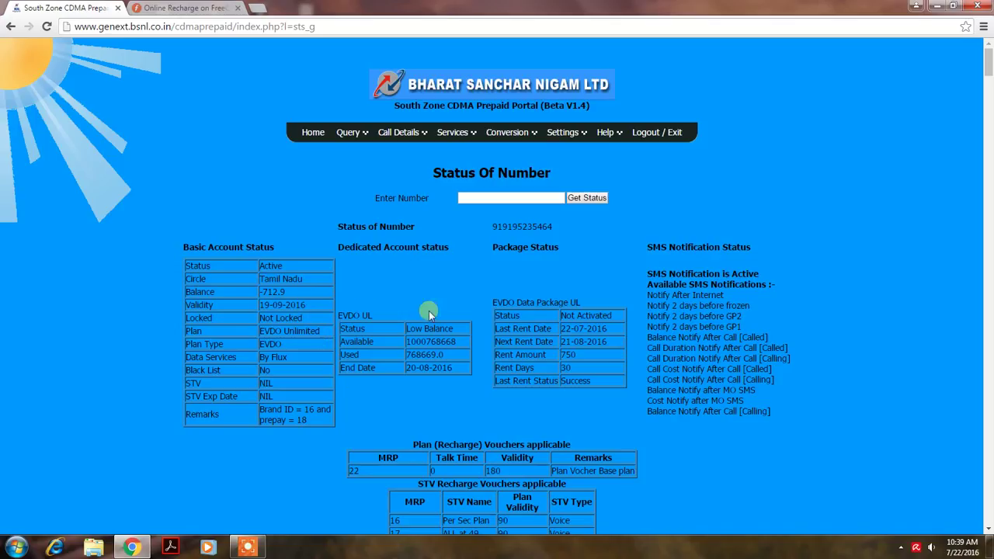
Reload the BSNL status page, confirming resubmission, so it shows the 52.32 balance and active EVDO package
click(46, 29)
click(547, 118)
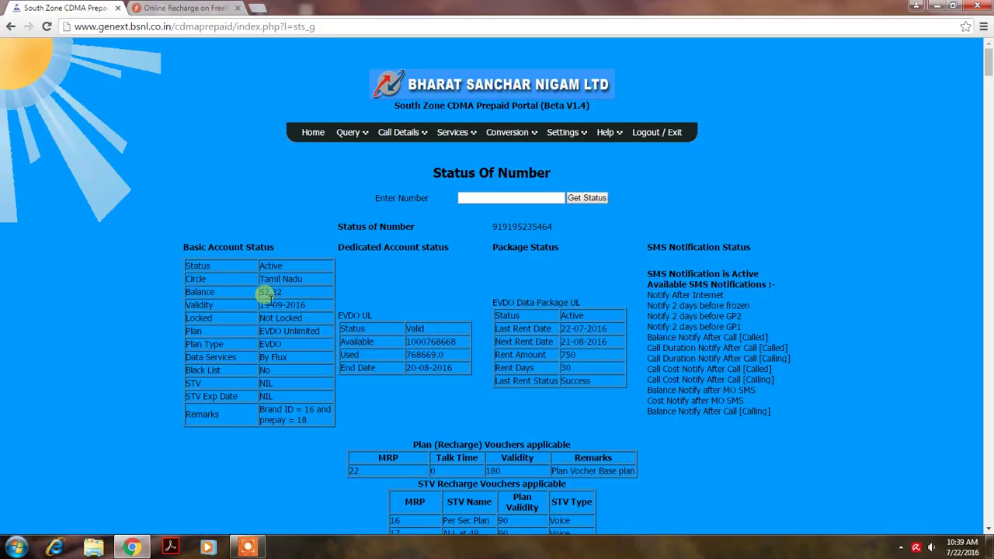
click(187, 8)
click(62, 7)
Check the Windows network connections from the tray, then return to the FreeCharge success page
click(900, 547)
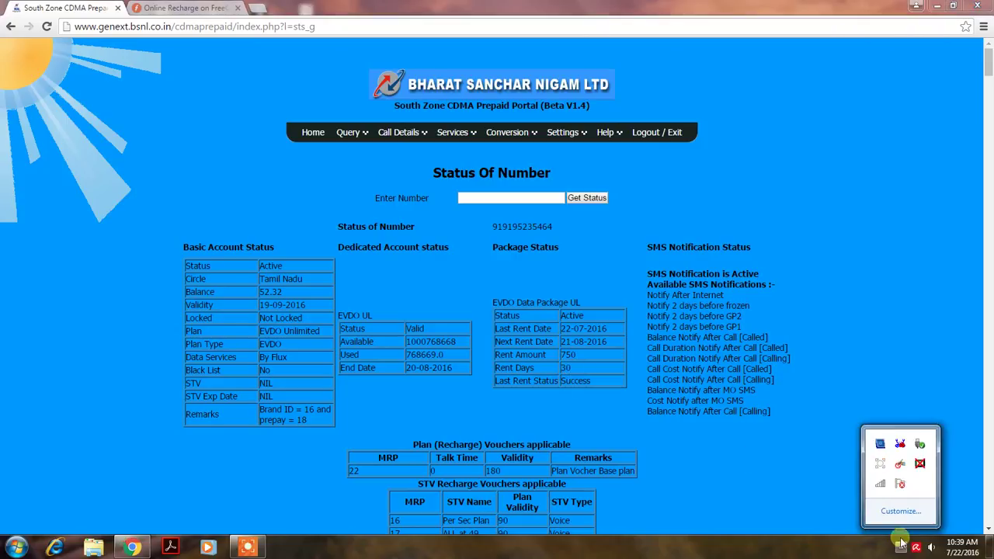
click(879, 485)
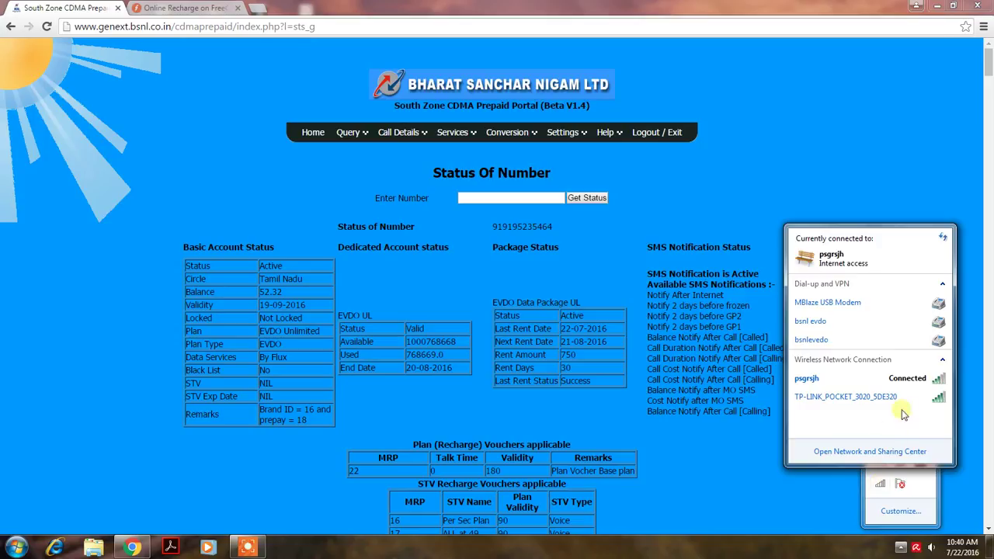
click(178, 8)
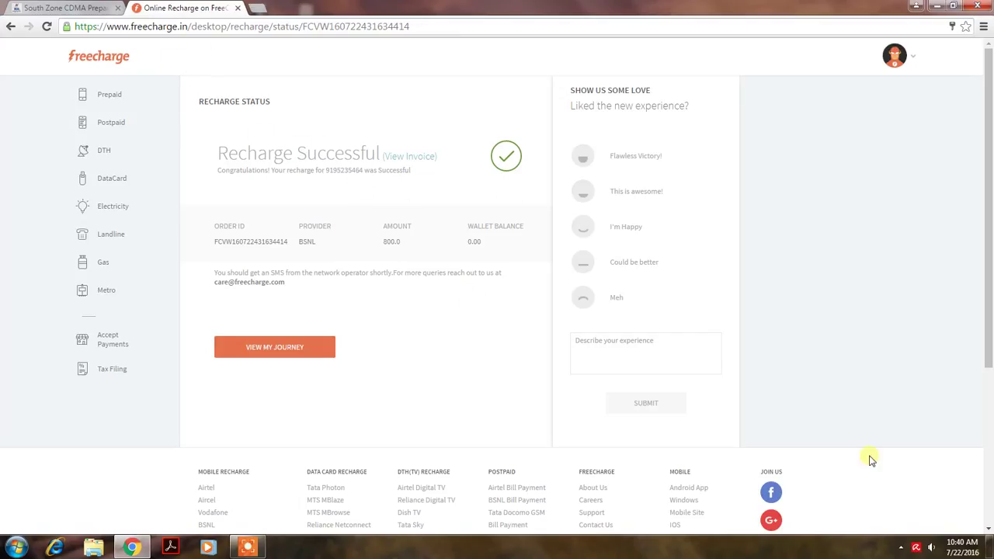
click(901, 547)
drag(912, 485, 882, 472)
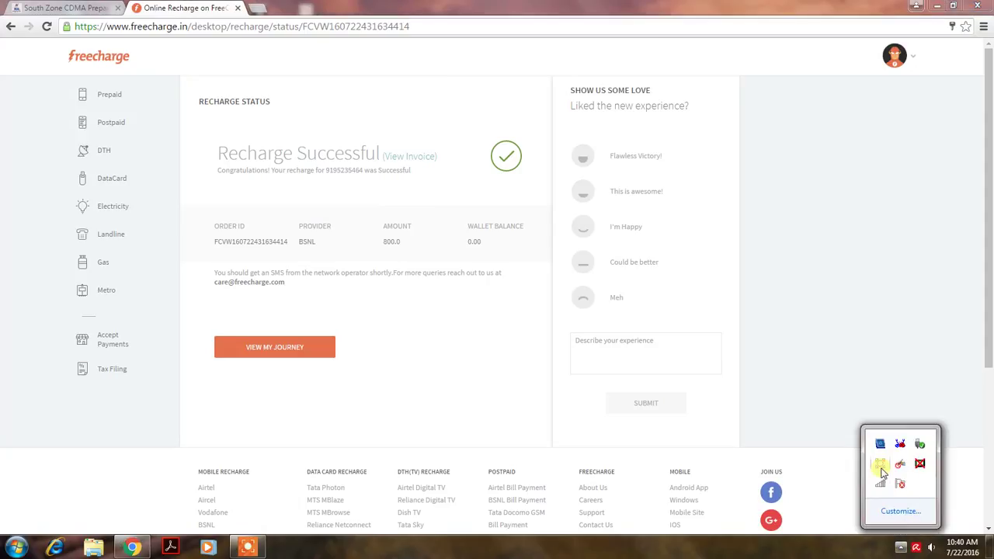